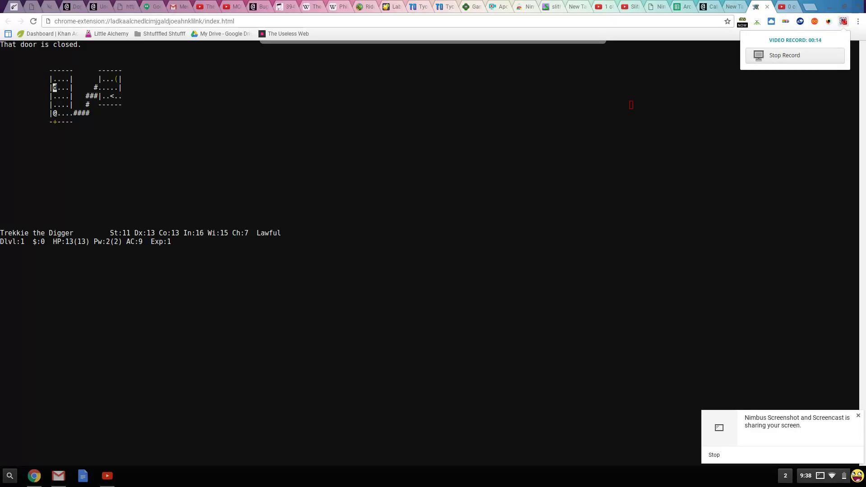
Step: Glance at the calling-monsters wiki page and Archeologist spreadsheet, then return to NetHack
left_click(843, 21)
left_click(805, 106)
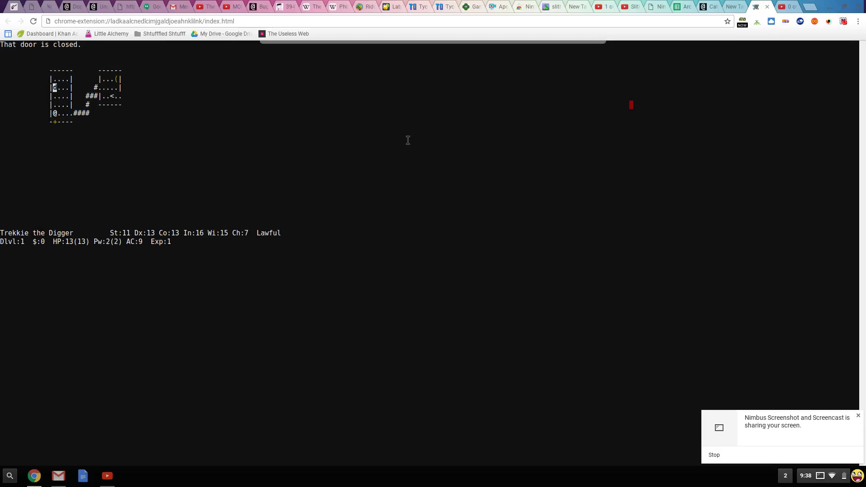
left_click(733, 8)
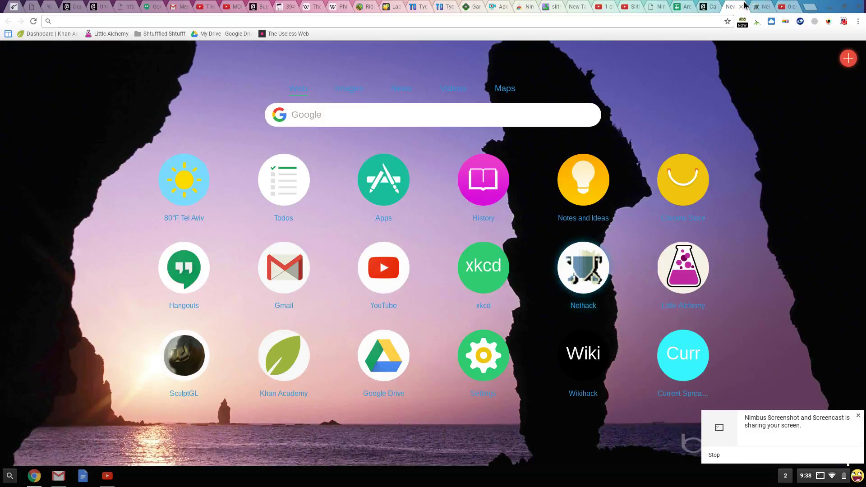
left_click(743, 7)
left_click(703, 8)
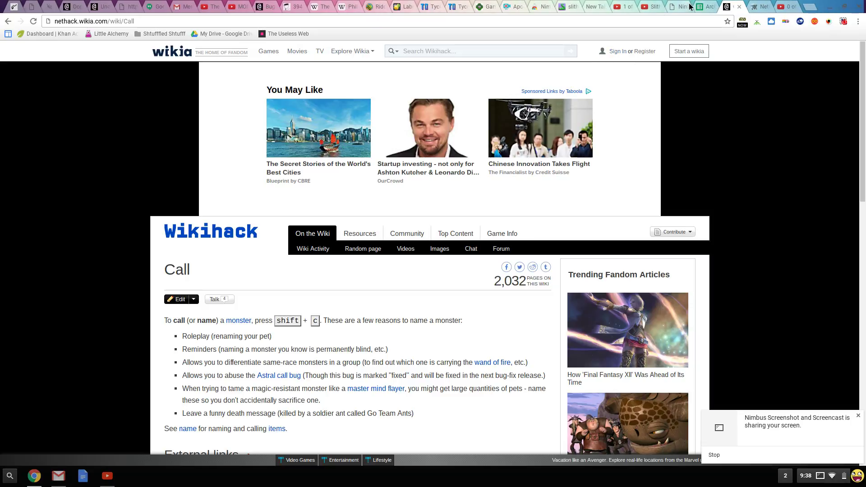
left_click(701, 8)
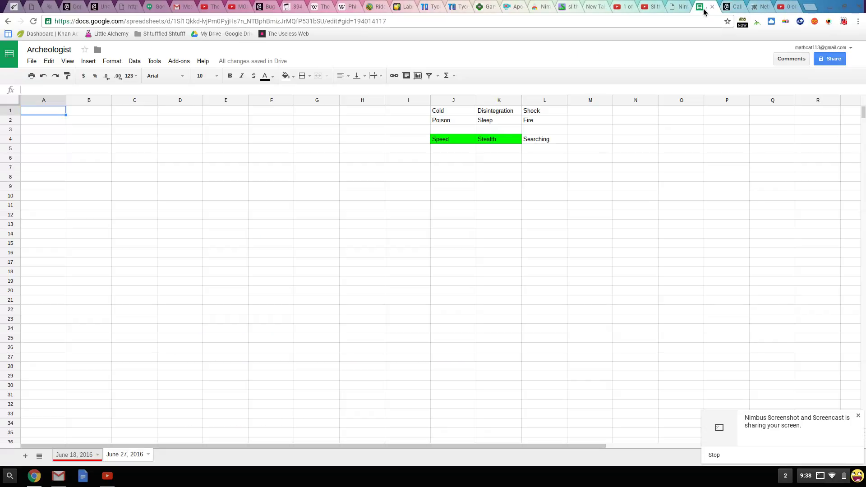
left_click(764, 9)
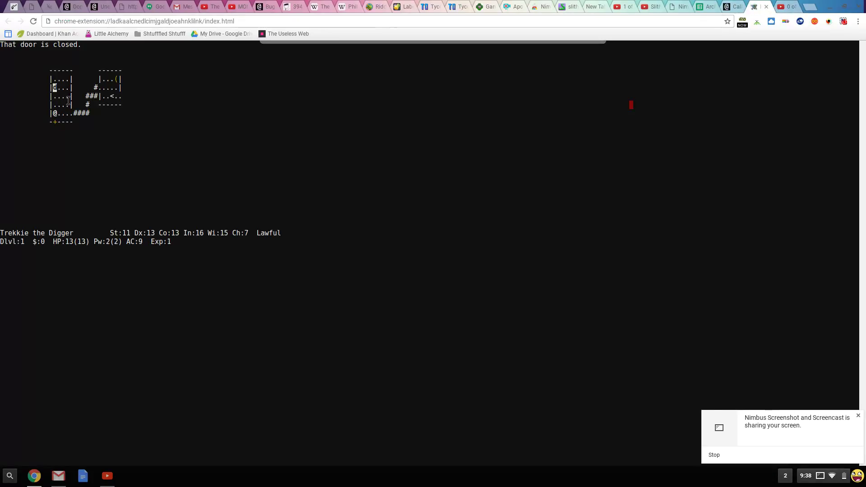
left_click(857, 415)
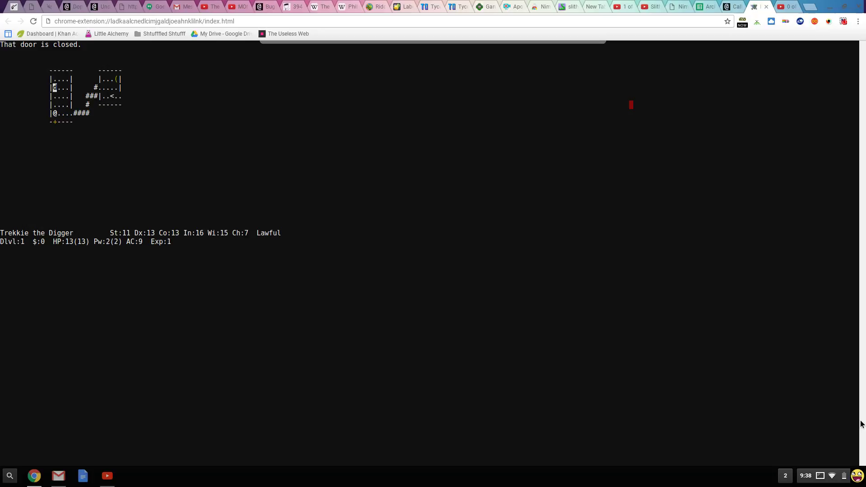
Step: Position Trekkie directly above the door in the room's bottom wall
key("k")
key("k")
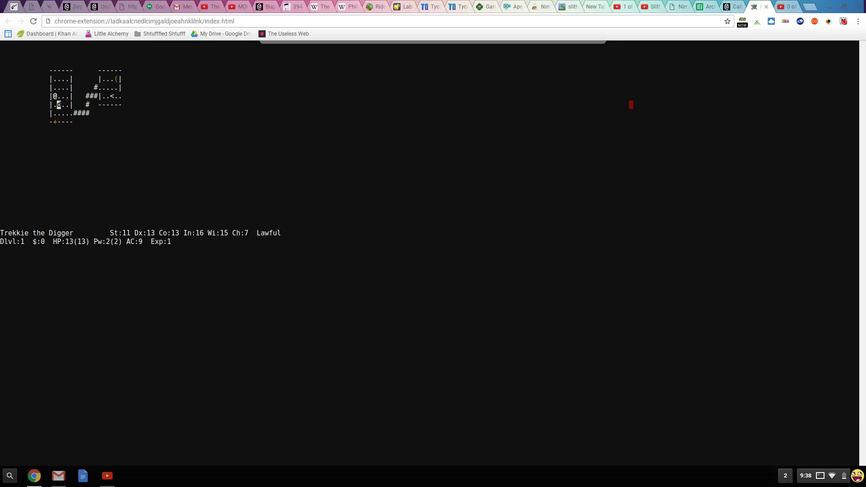
key("s")
key("j")
Step: Keep trying to open the stuck door below until it finally opens
key("o")
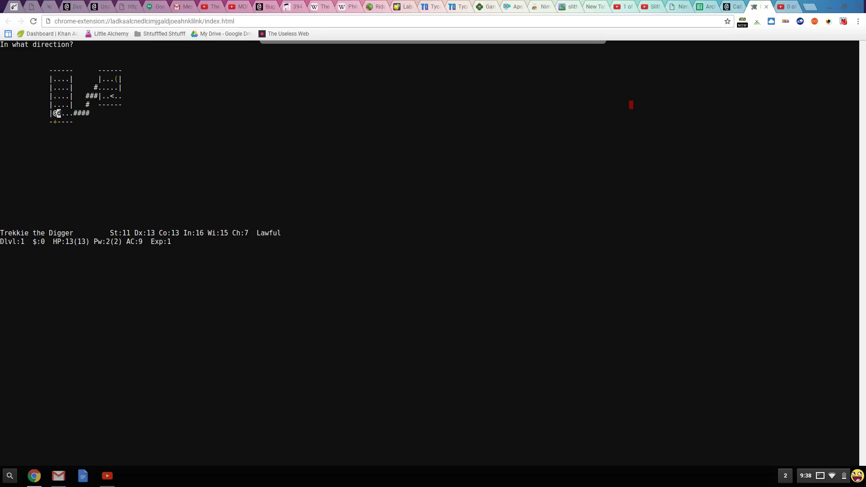
key("j")
key("o")
key("j")
key("j")
key("o")
key("j")
key("o")
key("j")
key("j")
key("j")
Step: Strike the adjacent jackal twice until 'You kill the jackal!' appears
key("k")
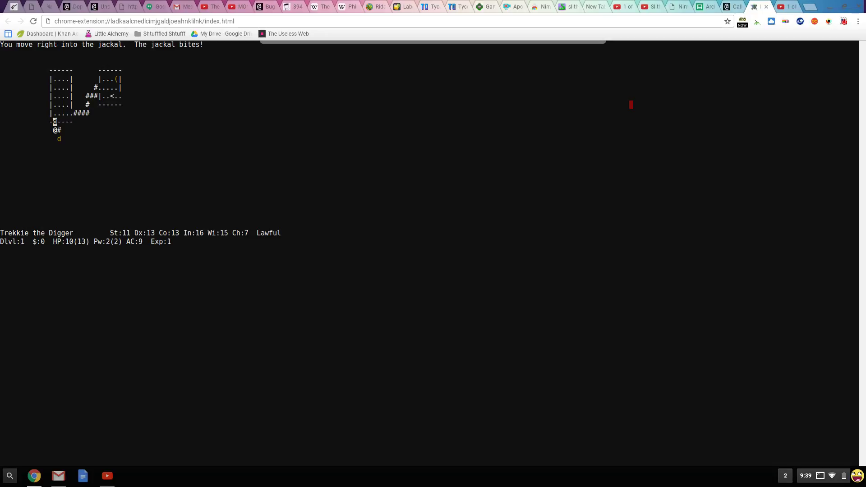
key("n")
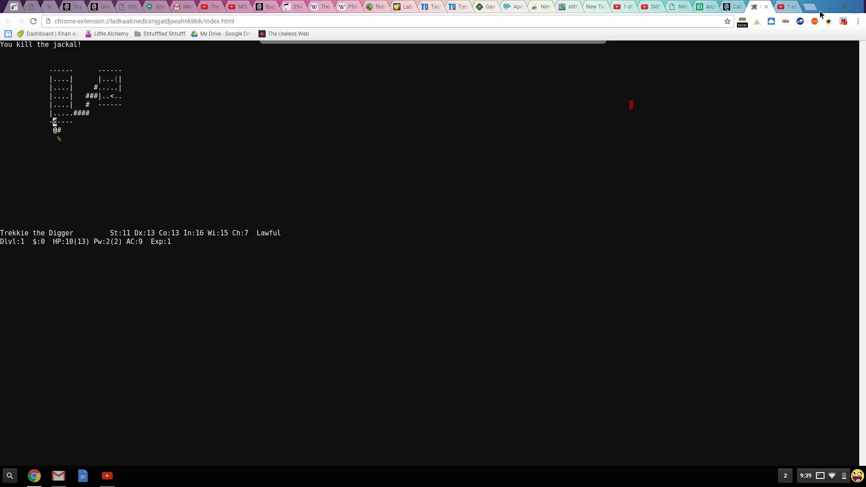
left_click(843, 22)
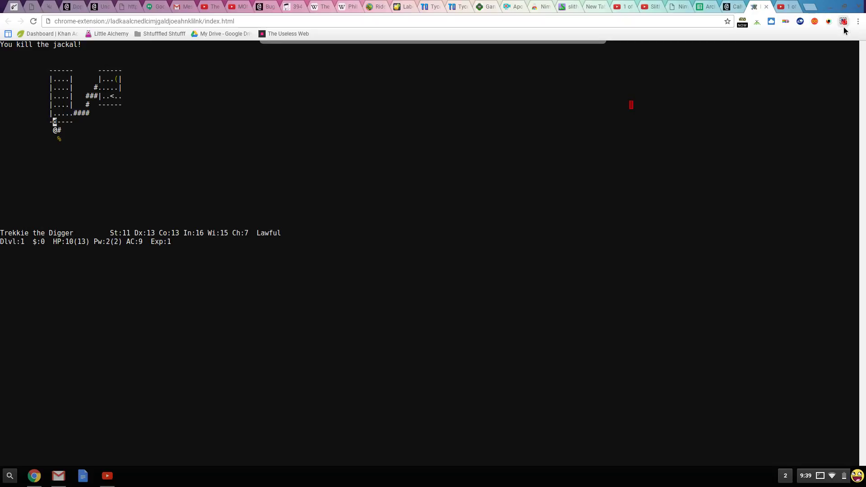
left_click(756, 180)
Step: Step onto the jackal corpse, pick it up and eat it
key("l")
key("j")
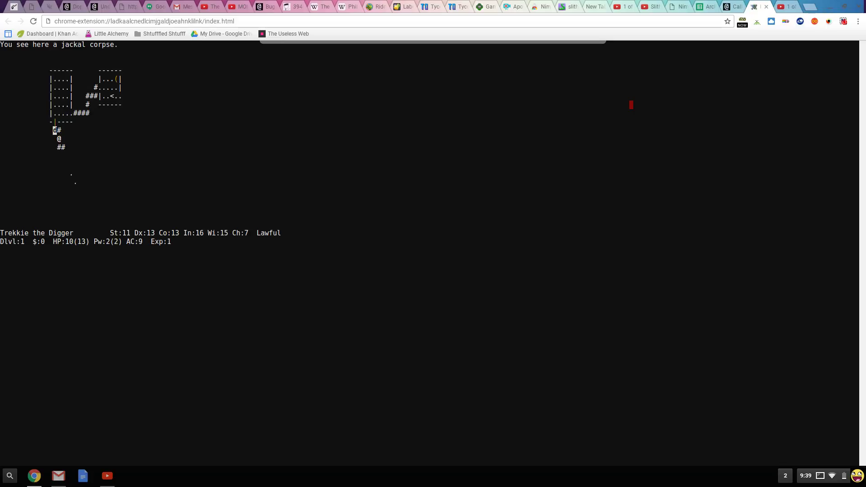
key("comma")
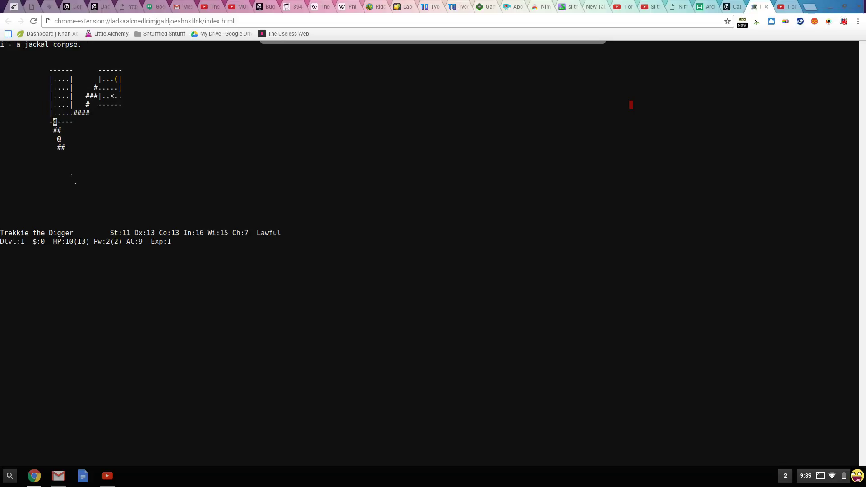
key("e")
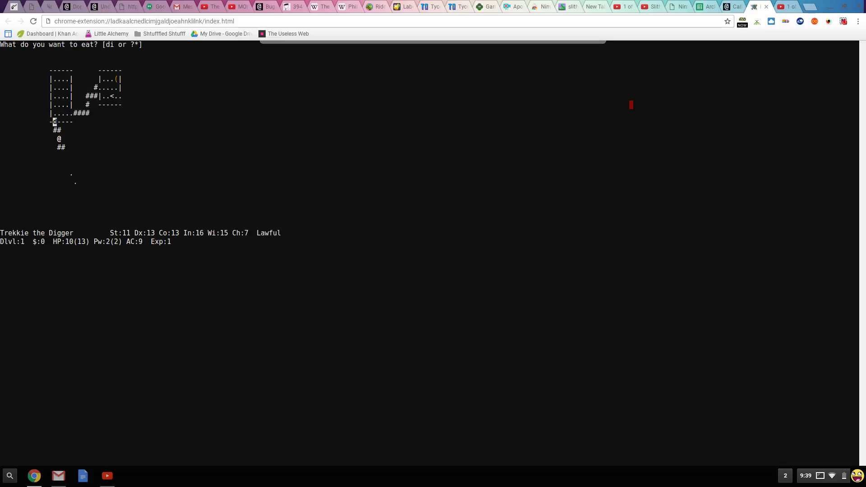
key("i")
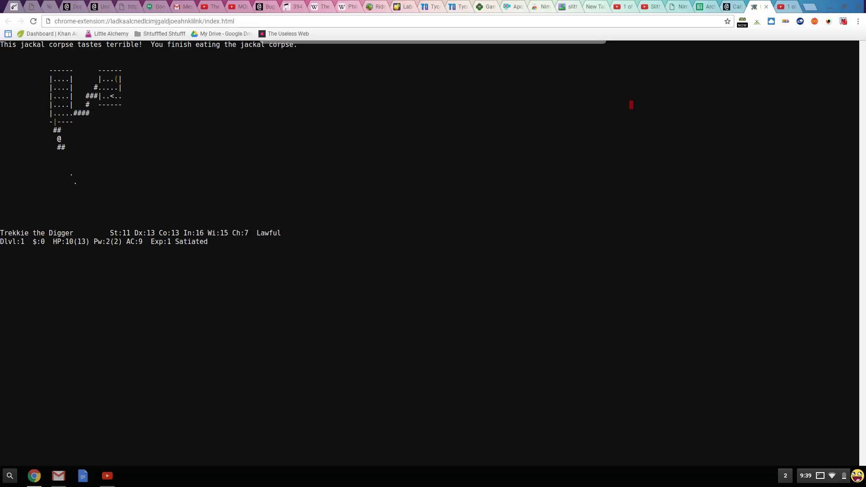
key("s")
Step: Fight and kill the second jackal, then continue along the corridor
key("j")
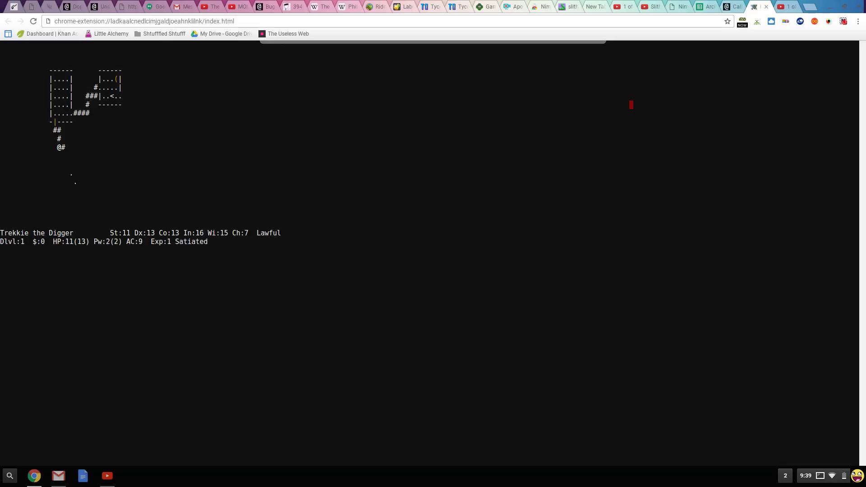
key("k")
key("j")
key("l")
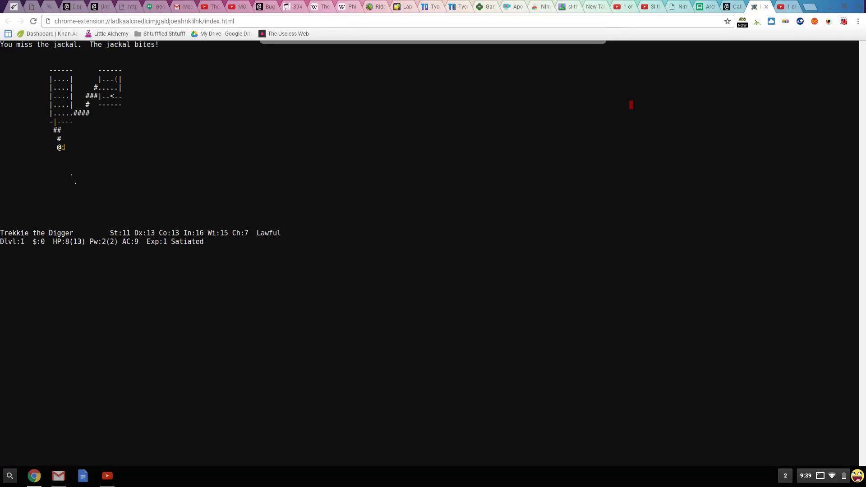
key("k")
key("n")
key("j")
key("l")
Step: Walk into the lower room to the downstairs, descend to Dlvl 2, and return
key("j")
key("j")
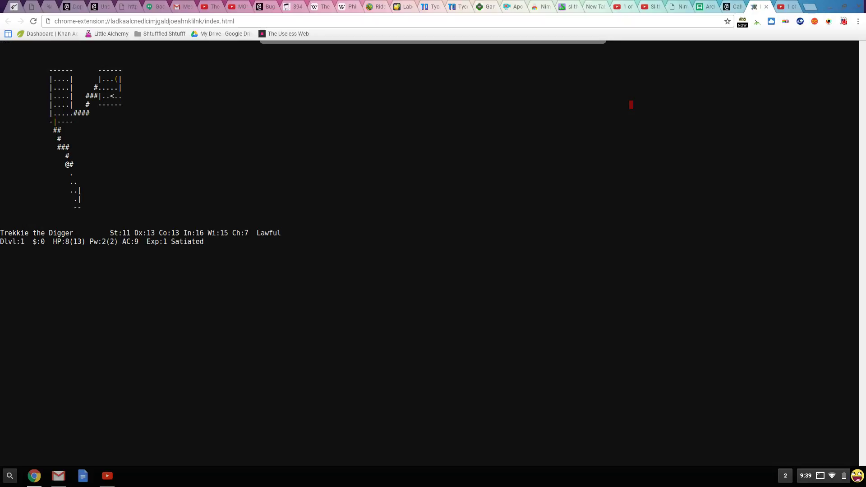
key("n")
key("j")
key("j")
key("h")
key("h")
key("h")
key("h")
key("j")
key("shift+period")
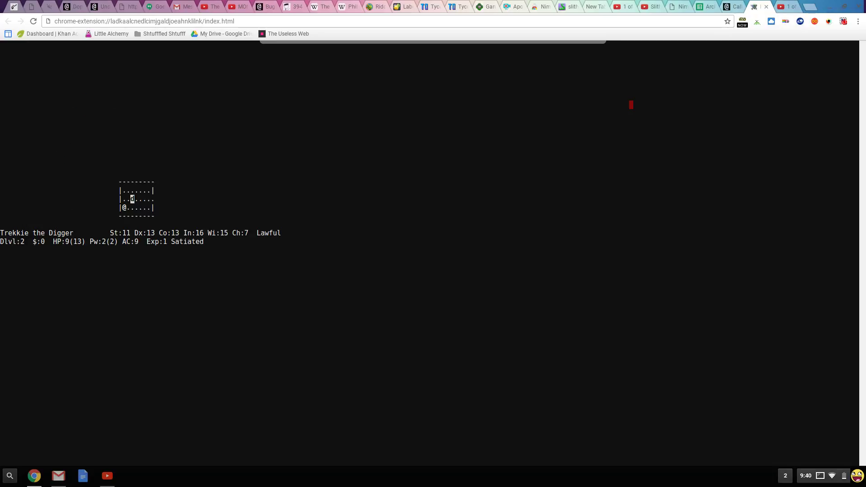
key("s")
key("shift+comma")
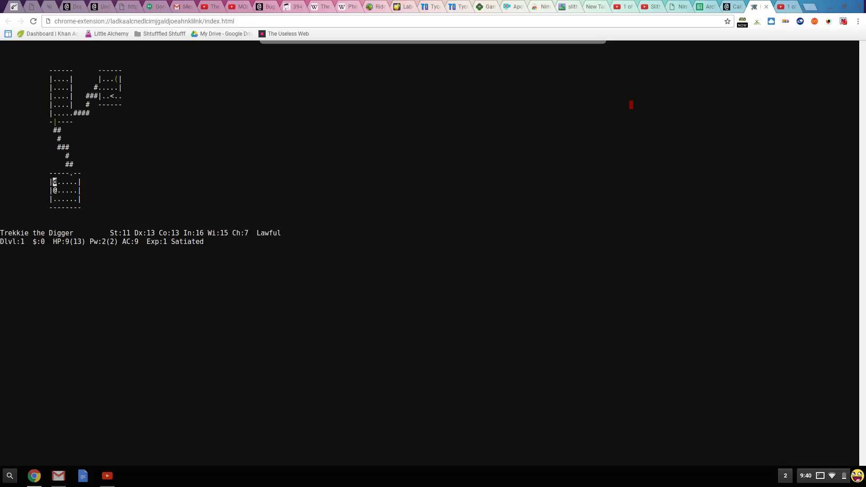
Step: Cross the room, exit through the doorway, and head up-left along the corridor
key("l")
key("l")
key("k")
key("l")
key("l")
key("k")
key("y")
key("y")
key("y")
key("y")
left_click(844, 21)
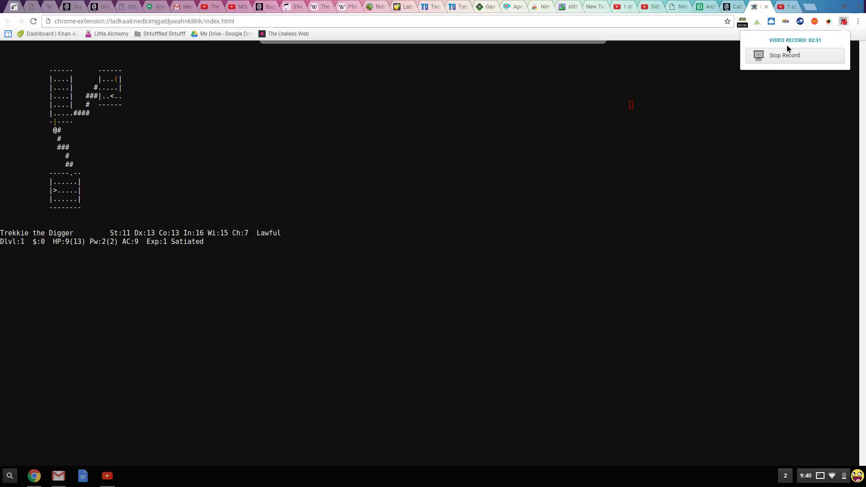